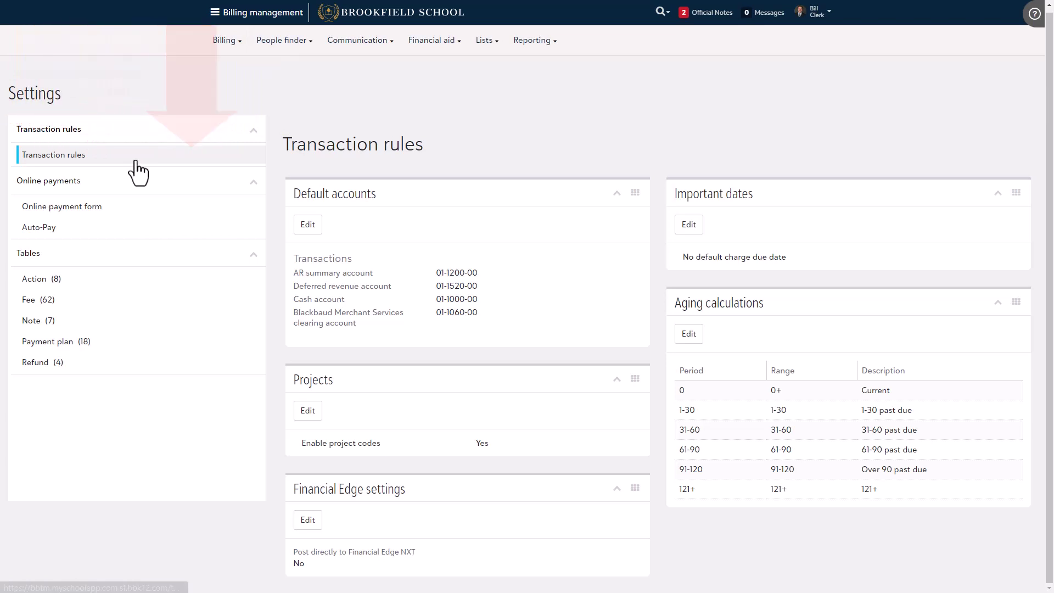
Step: Turn on Post directly to Financial Edge NXT in the Financial Edge settings and save
left_click(299, 519)
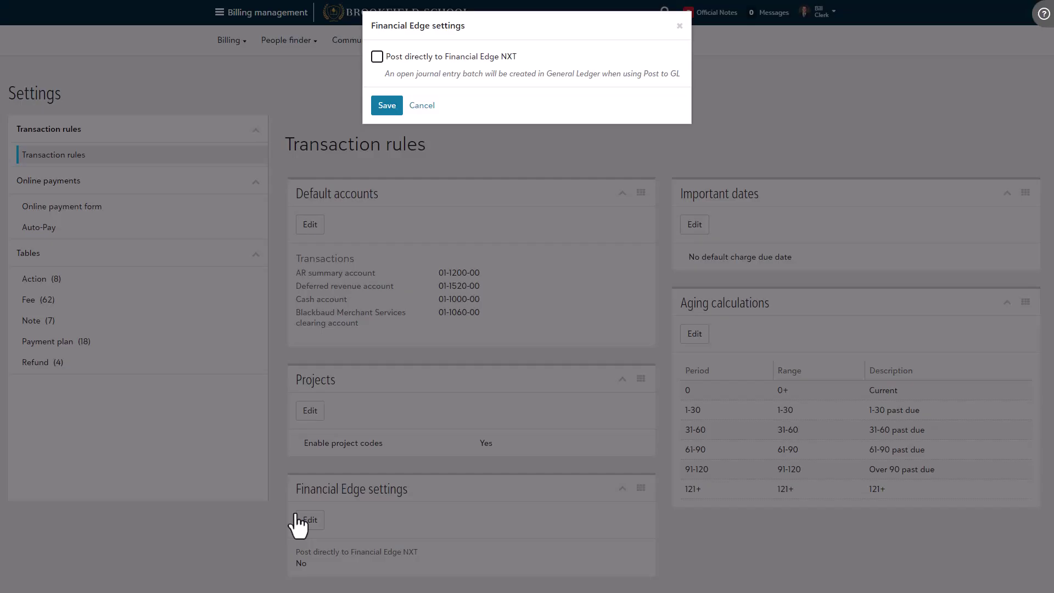
left_click(375, 58)
left_click(384, 105)
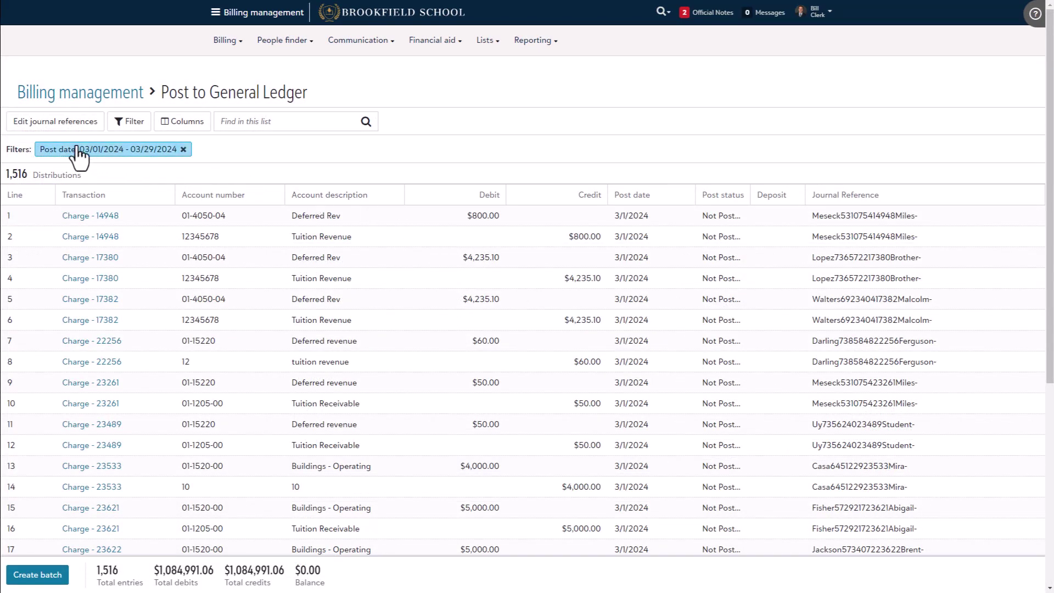
Step: Open the journal reference posting rules from the Post to General Ledger page
left_click(48, 127)
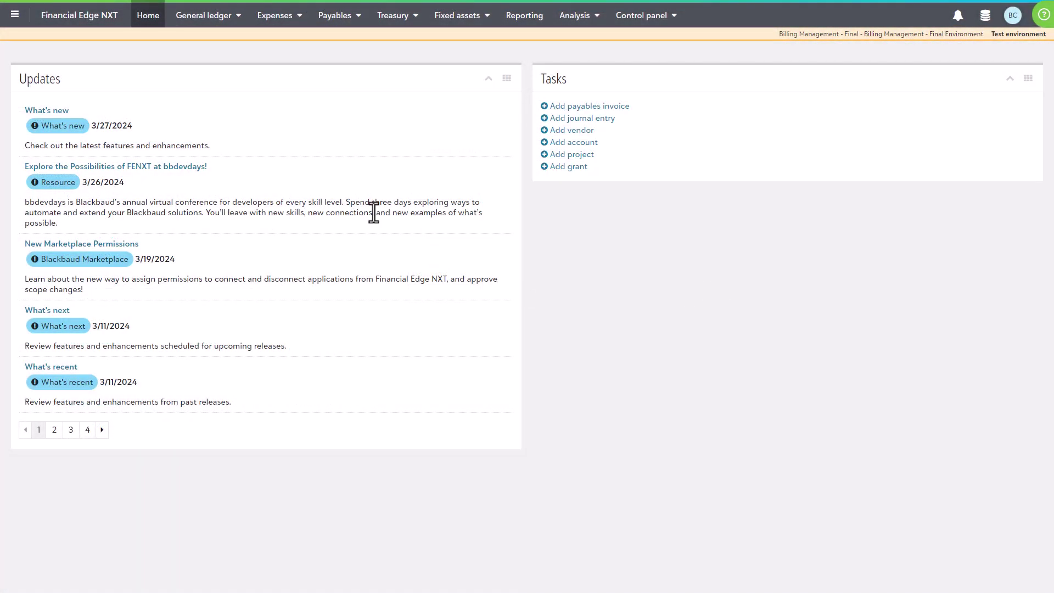
Step: Edit the General ledger Journal Entry settings to view allowed journal codes, including Student Billing
left_click(214, 25)
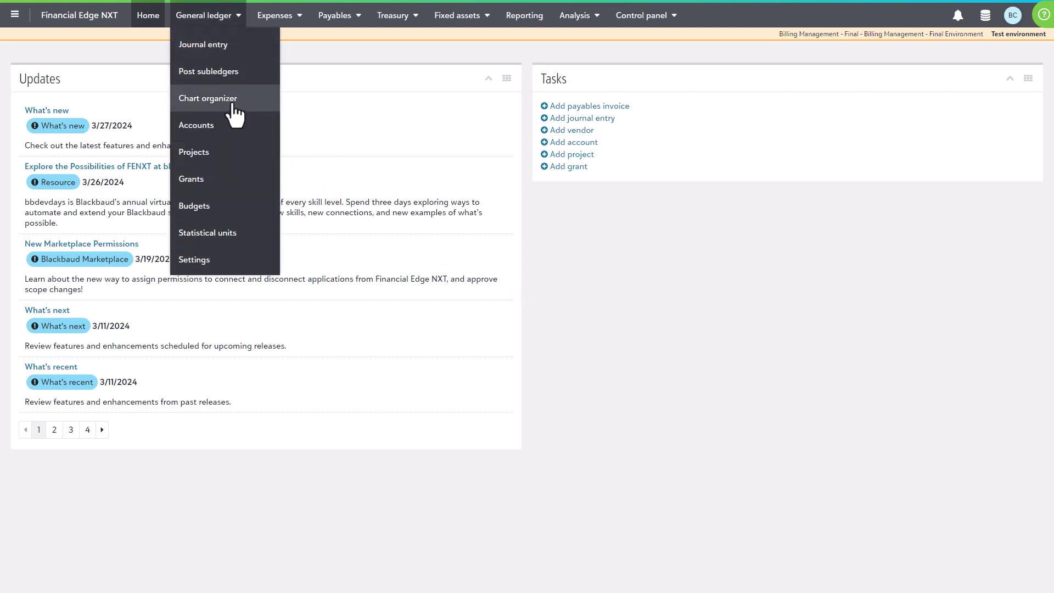
left_click(225, 260)
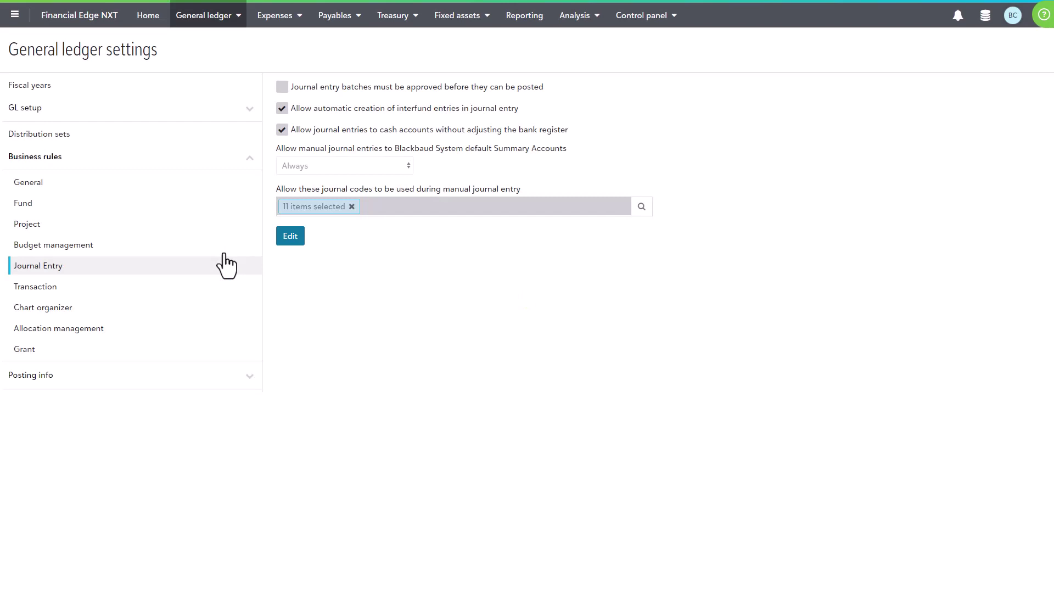
left_click(289, 251)
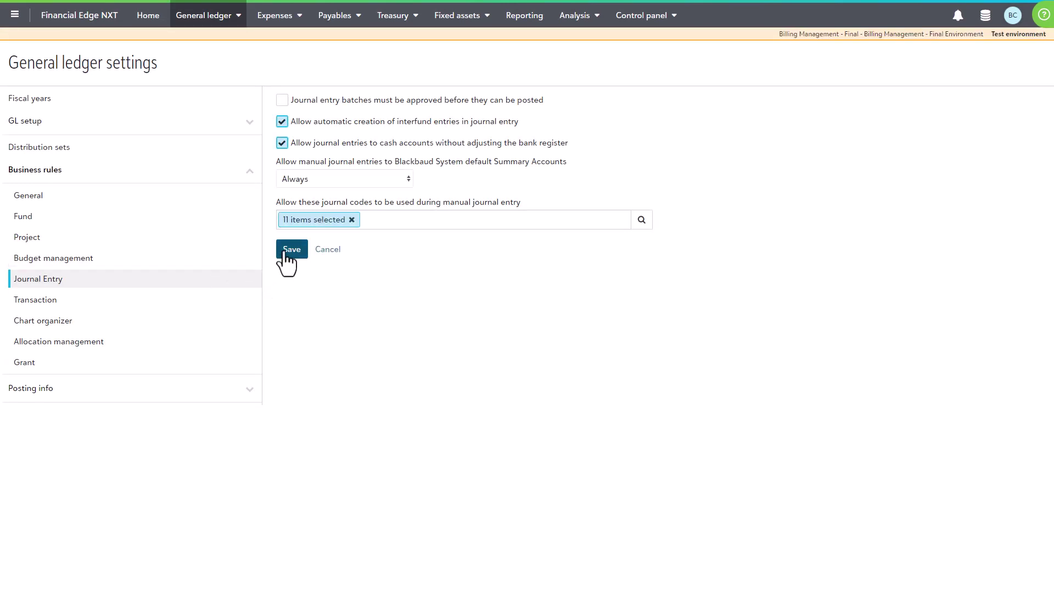
left_click(302, 222)
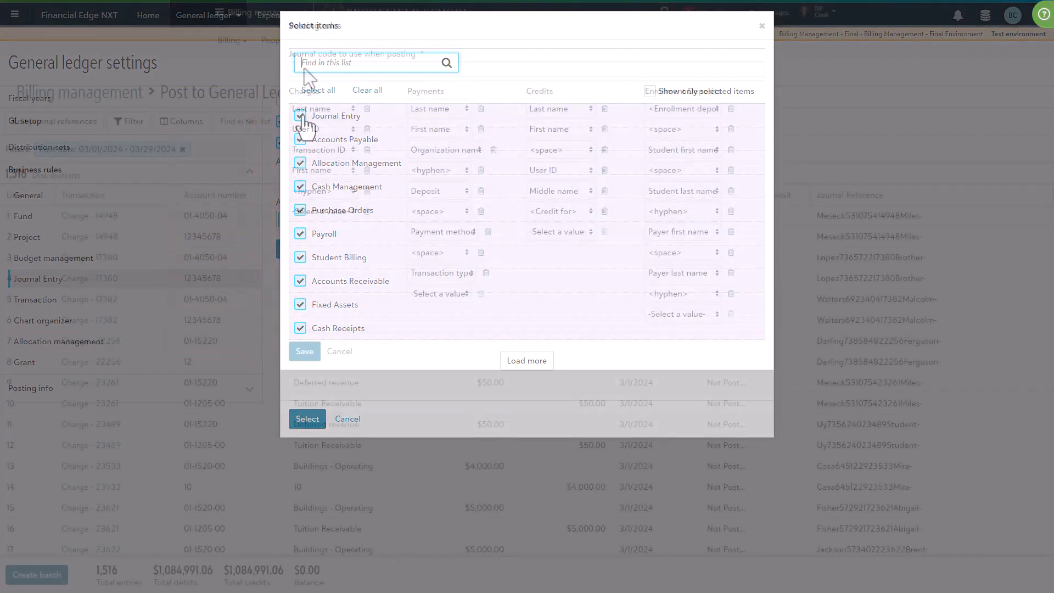
Step: Set the journal code used when posting to Student Billing
left_click(303, 69)
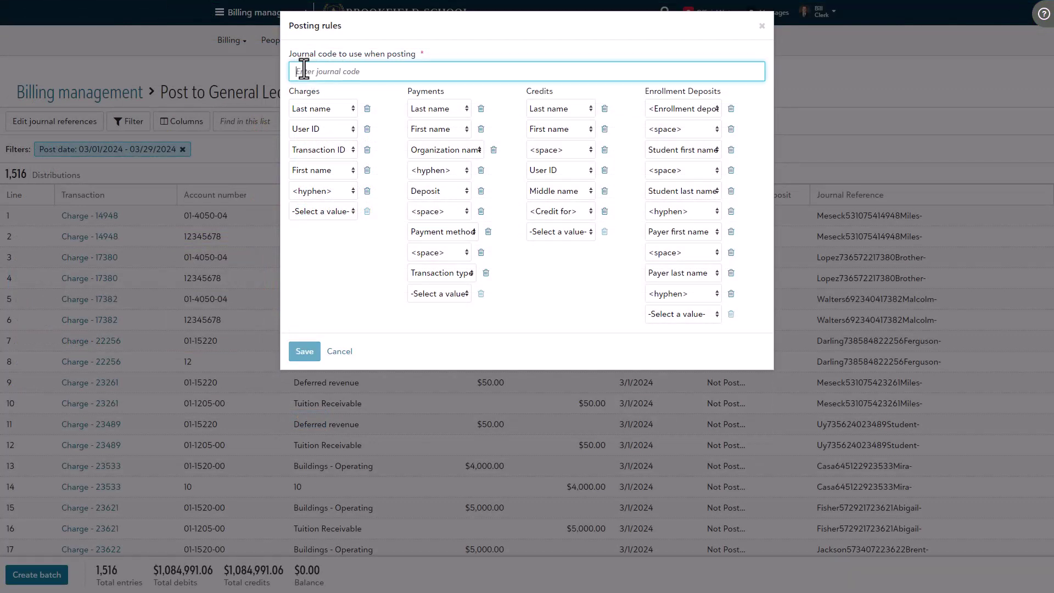
type("Student Billing")
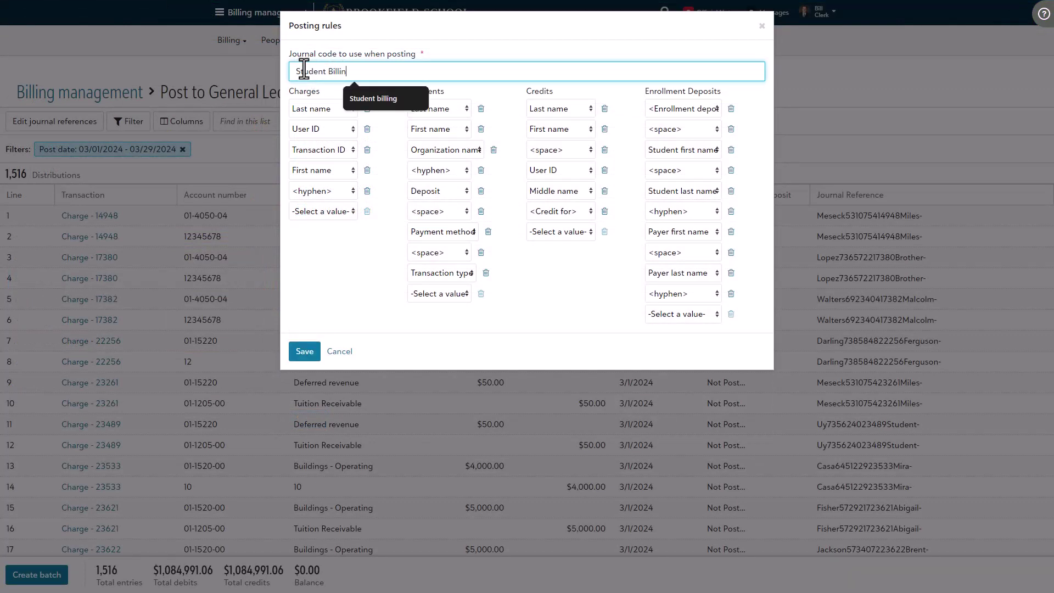
left_click(464, 51)
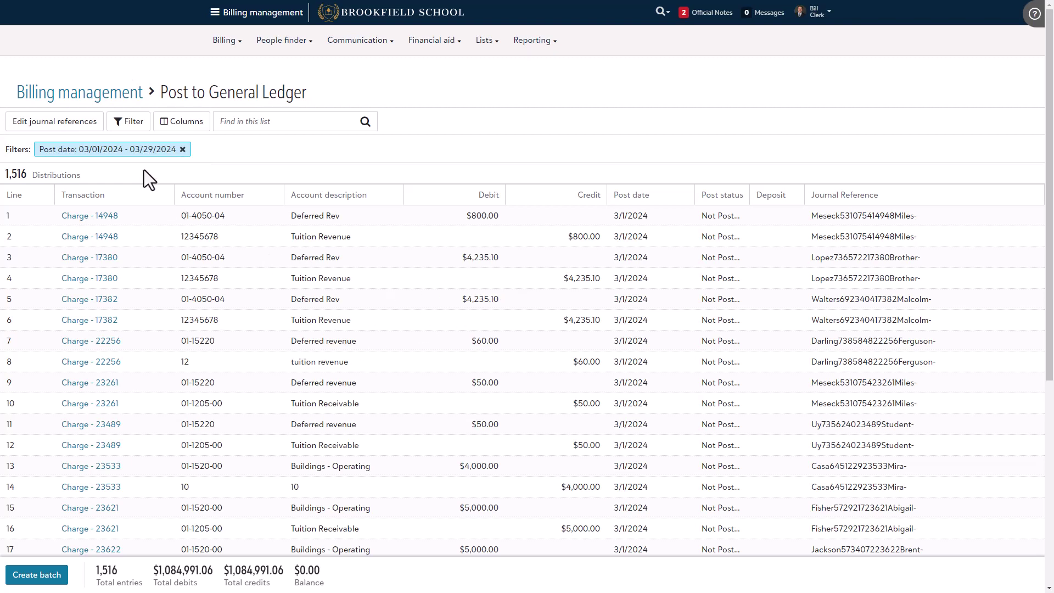
Step: Filter distributions to Payment transactions with post date This week, leaving 10 entries totalling $45.36
left_click(128, 122)
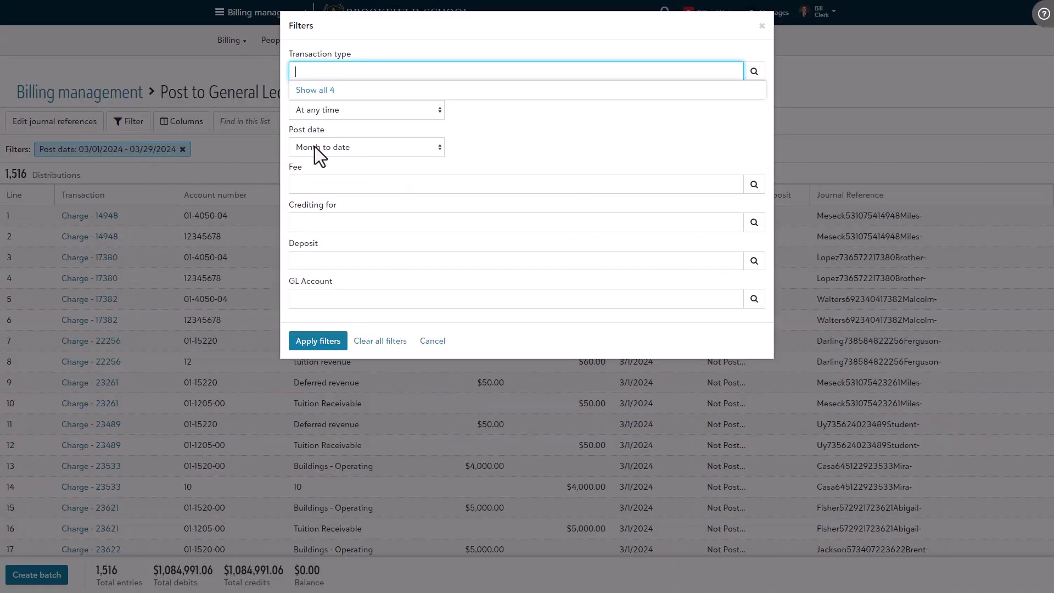
left_click(315, 91)
left_click(300, 138)
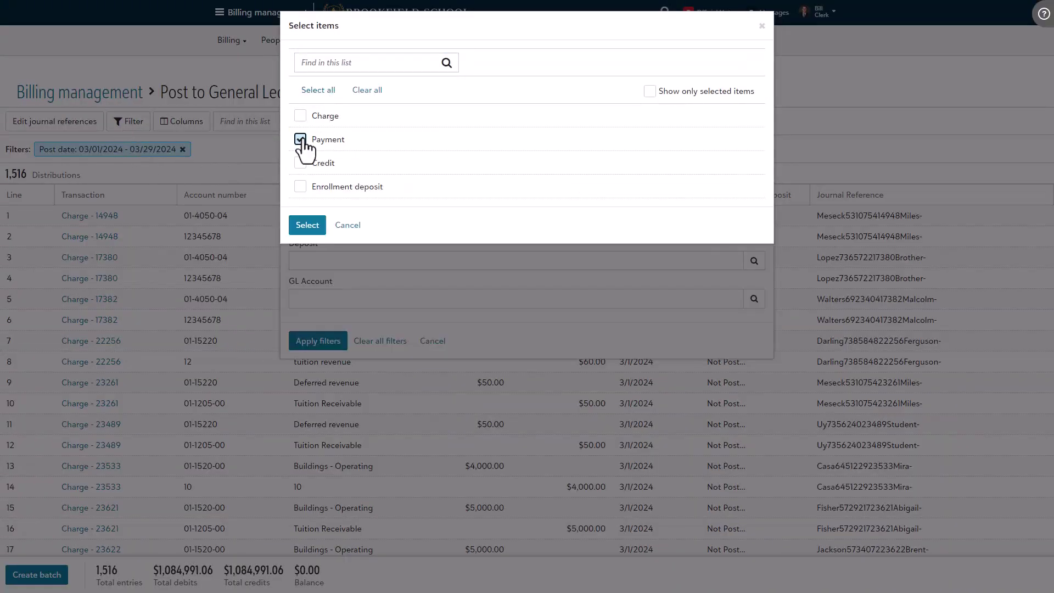
left_click(307, 226)
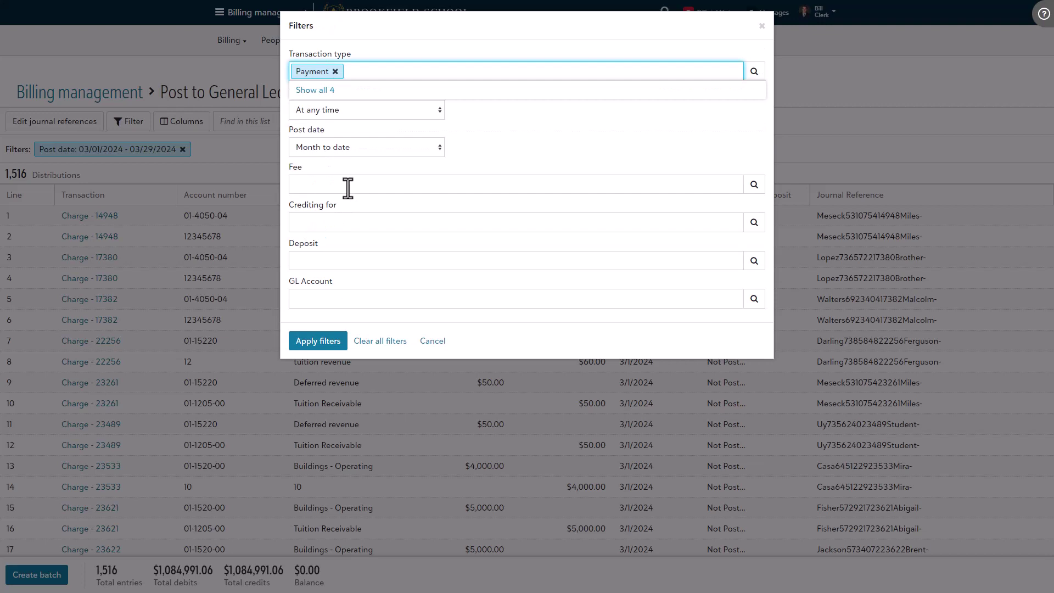
left_click(353, 148)
left_click(322, 250)
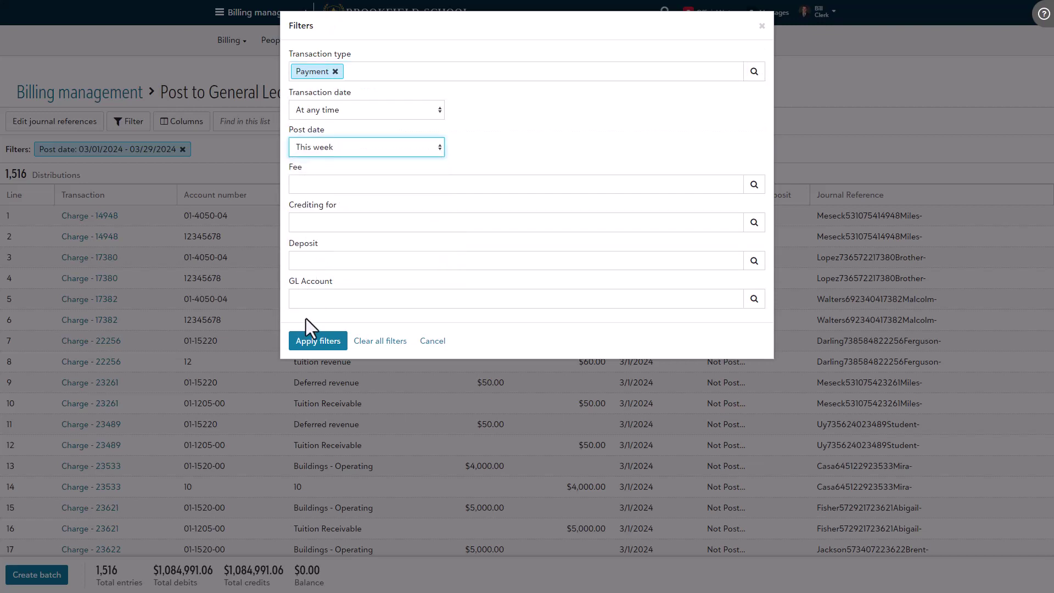
left_click(336, 341)
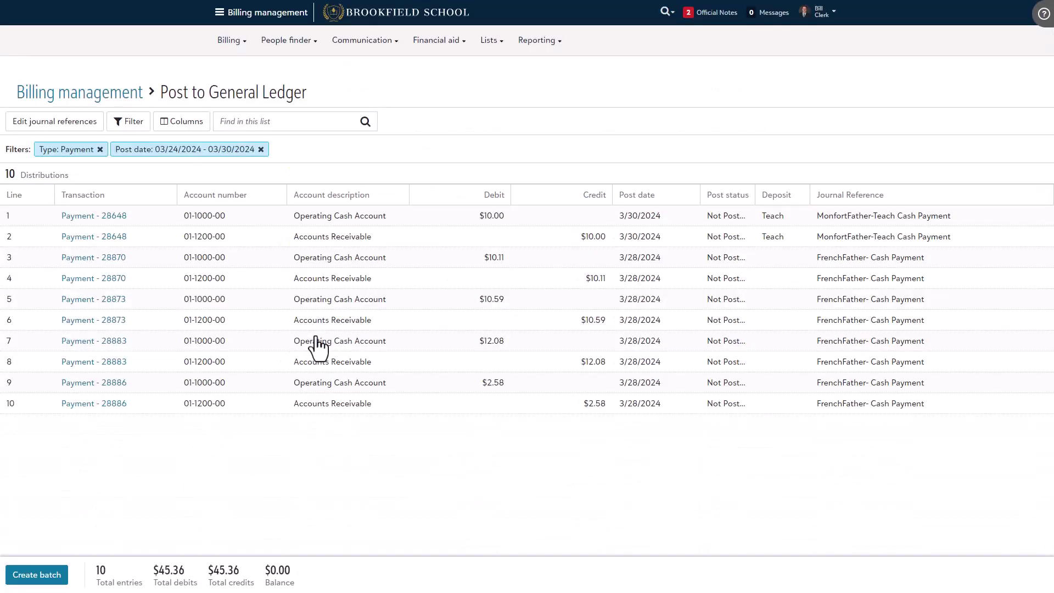
Step: Submit a batch 'Payments March 24 to March 30' with debits summarized by cash account and post date
left_click(47, 577)
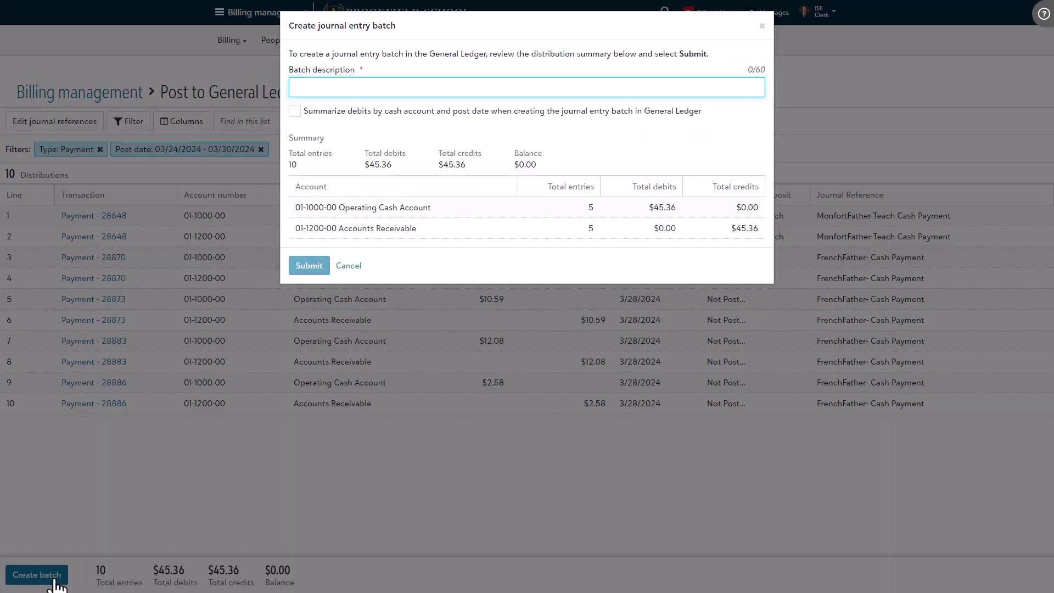
left_click(334, 87)
type("Pa")
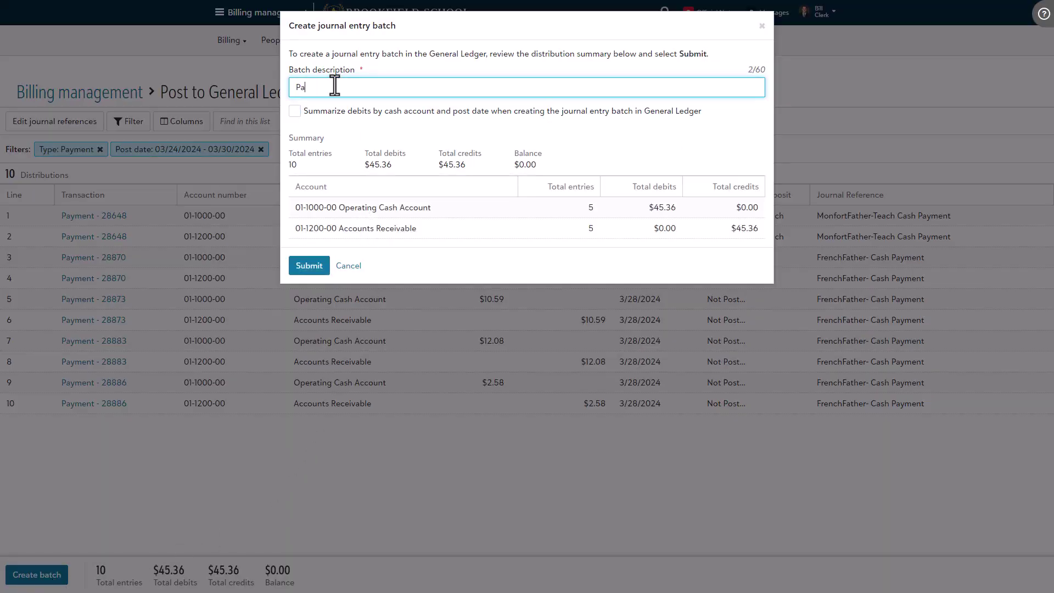
type("yments March 24 to March 30")
left_click(295, 111)
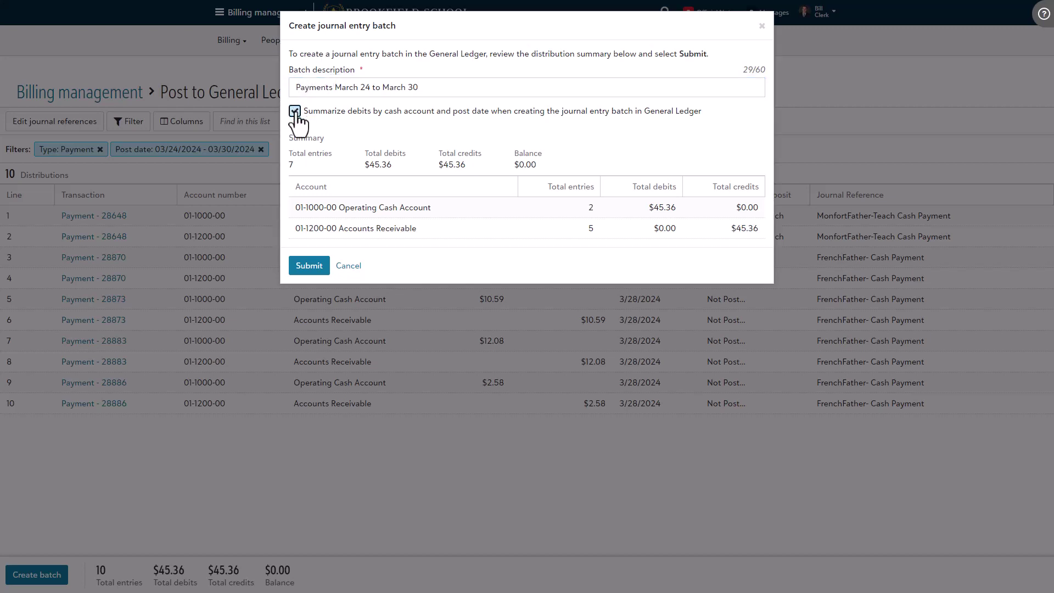
left_click(309, 265)
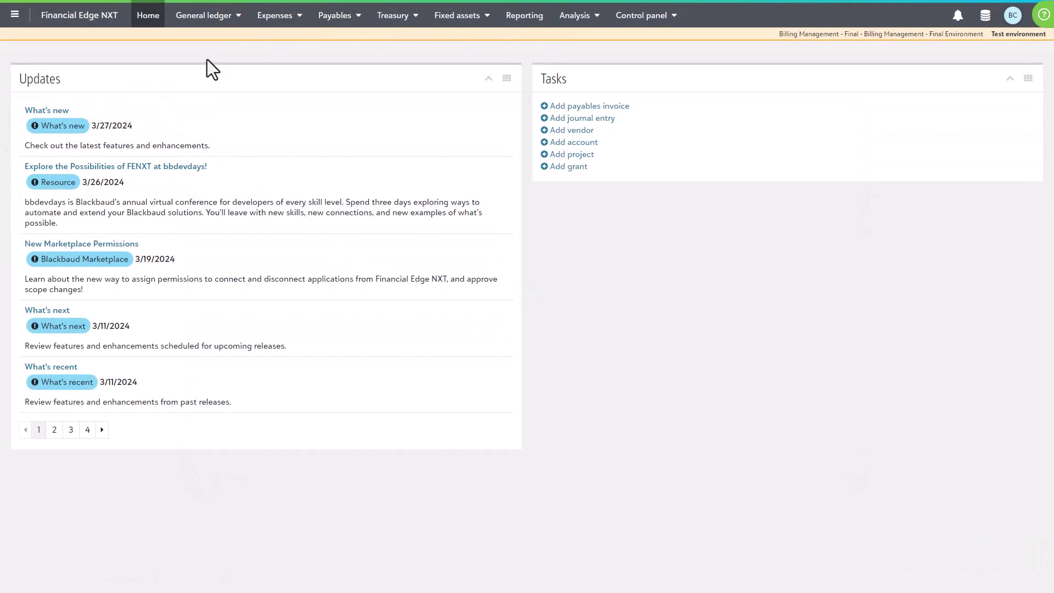
Step: Go to General ledger Journal entry to list open batch 494
left_click(209, 25)
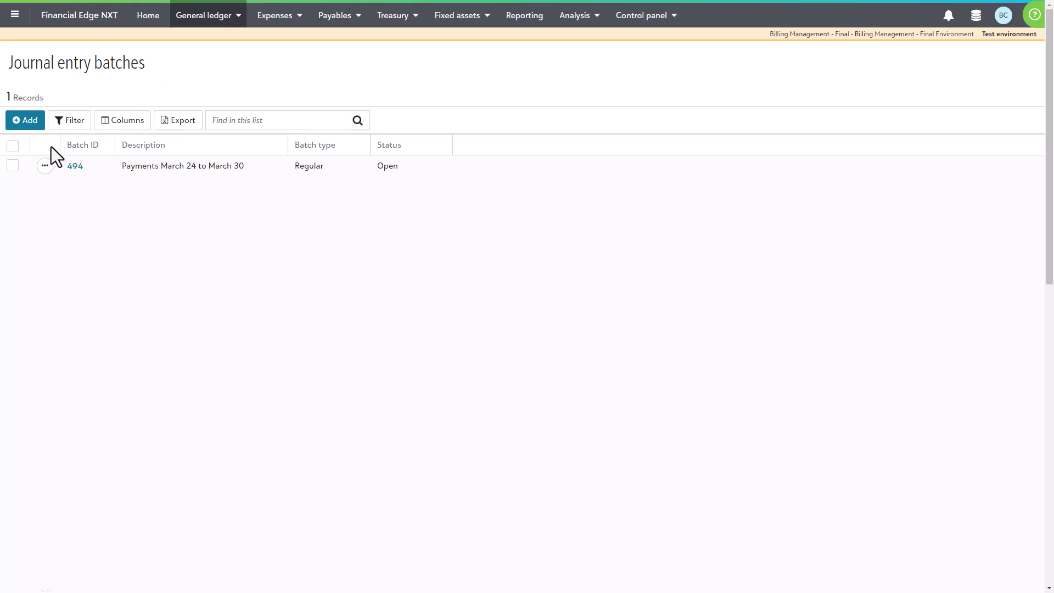
Step: View batch 494 and post it to the general ledger, confirming the post
left_click(44, 165)
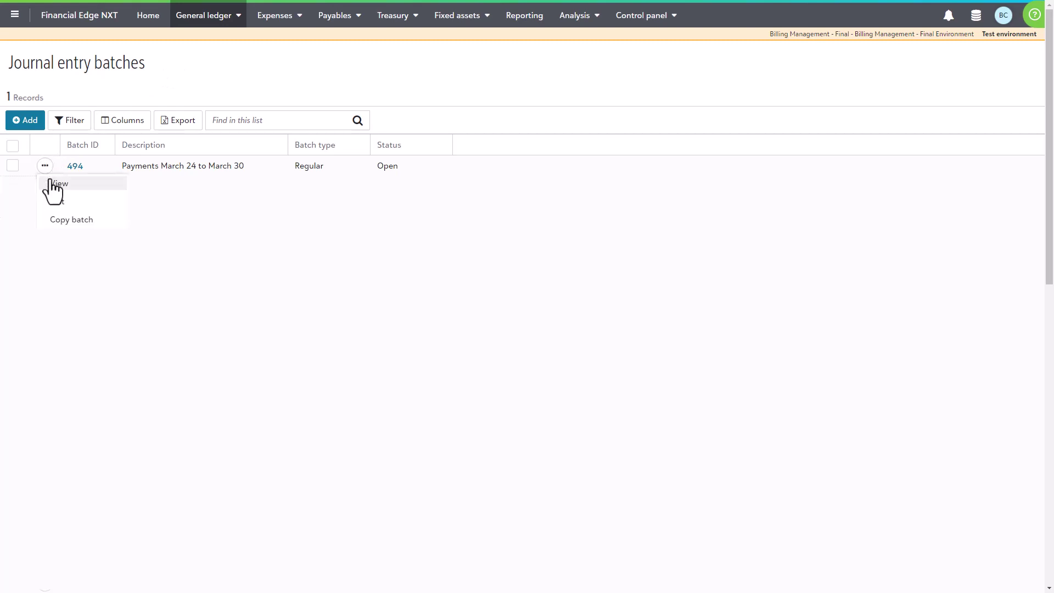
left_click(56, 184)
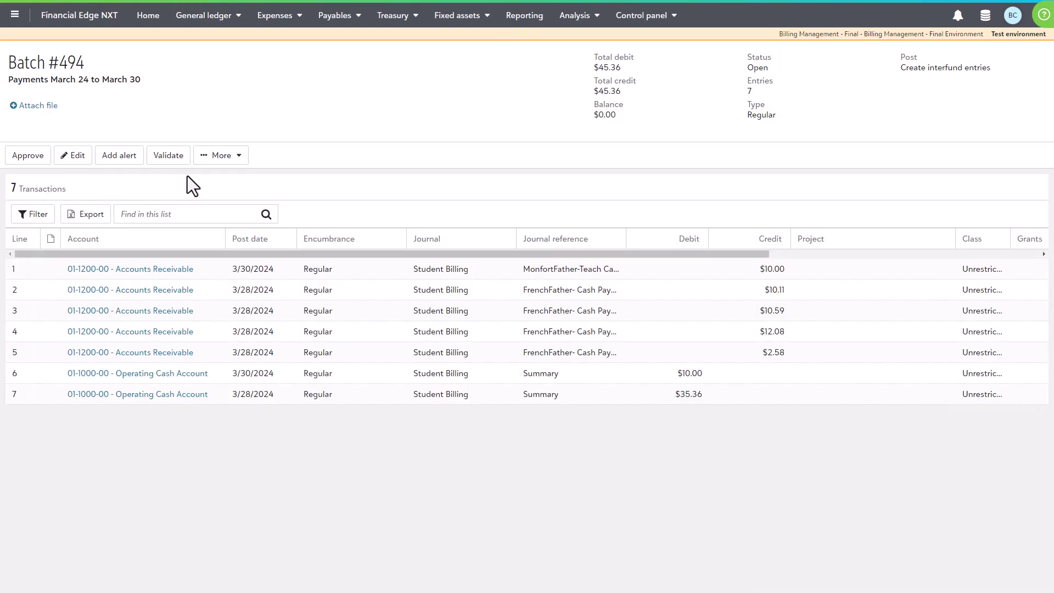
left_click(215, 158)
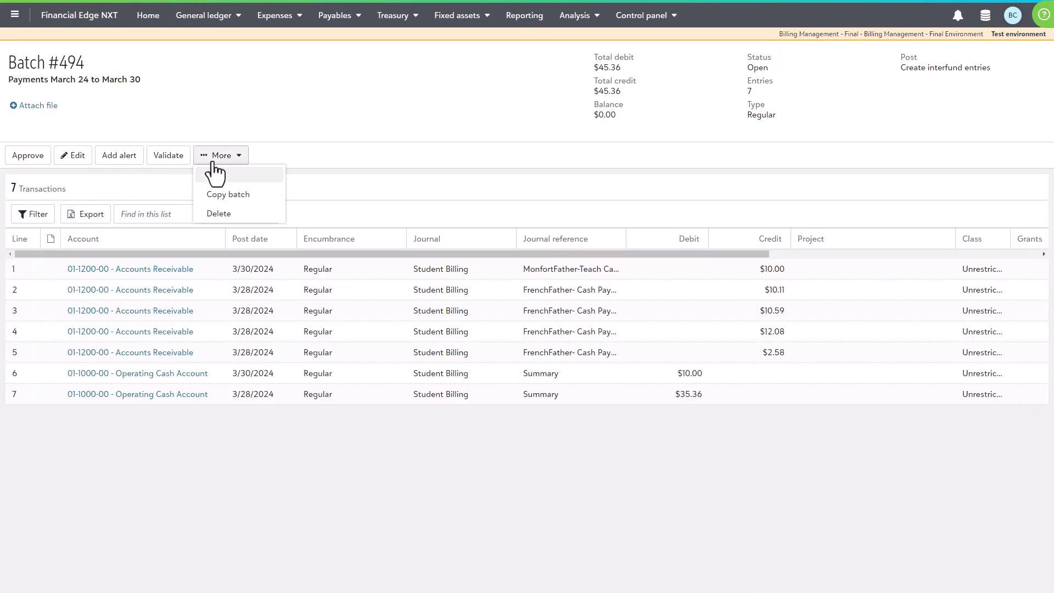
left_click(247, 176)
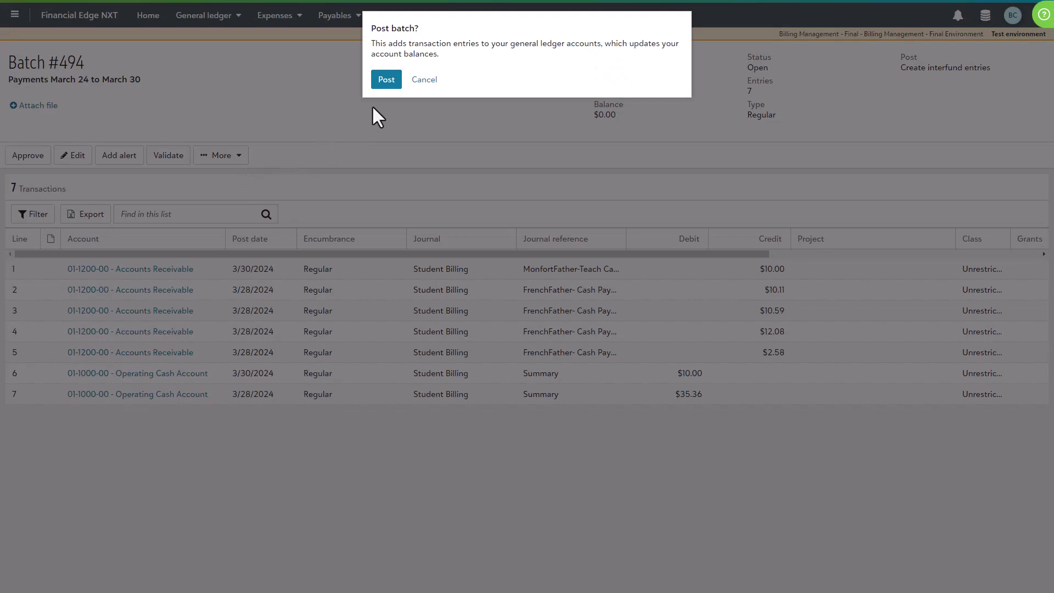
left_click(389, 87)
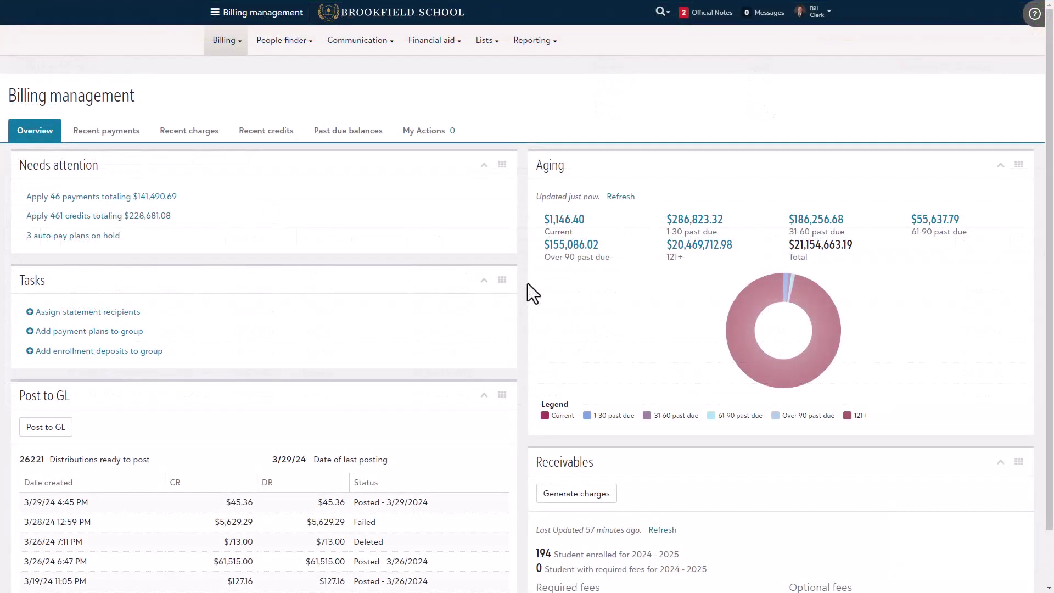
Step: Open Work with previous post runs under Post to GL on the overview
scroll(528, 283, "down", 1)
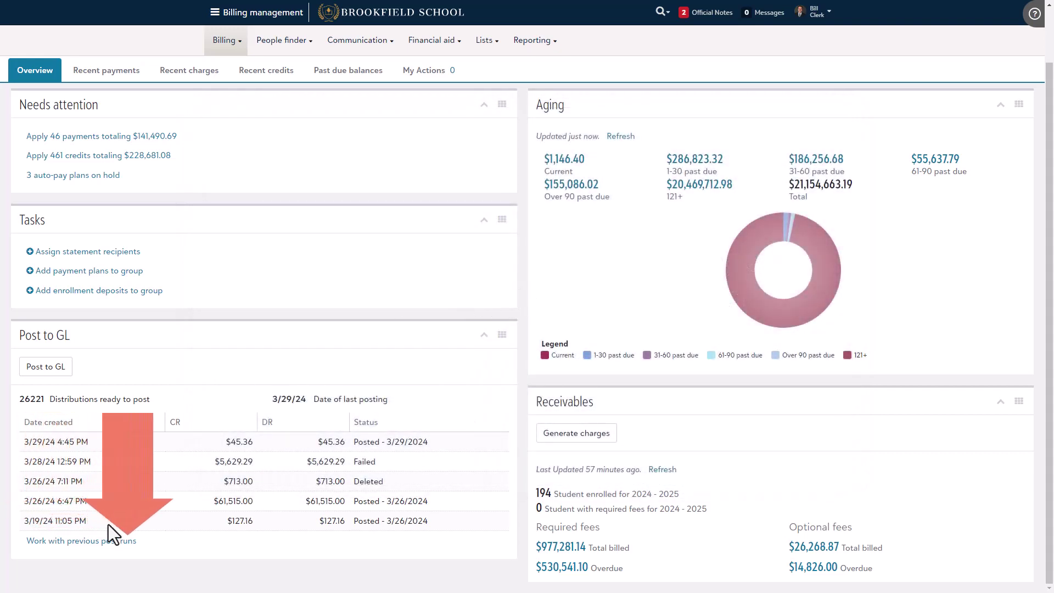
left_click(97, 540)
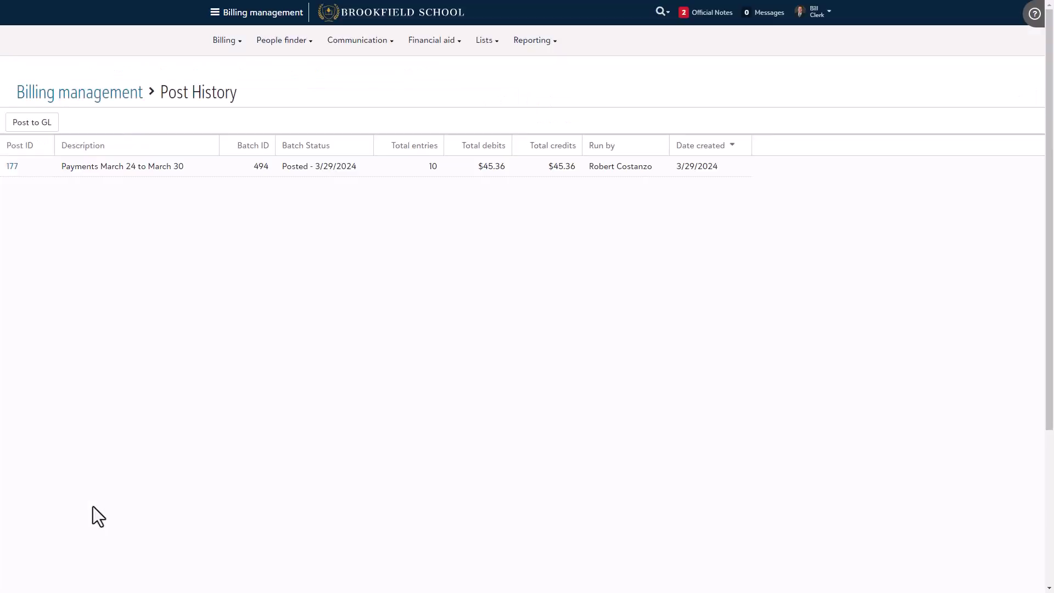